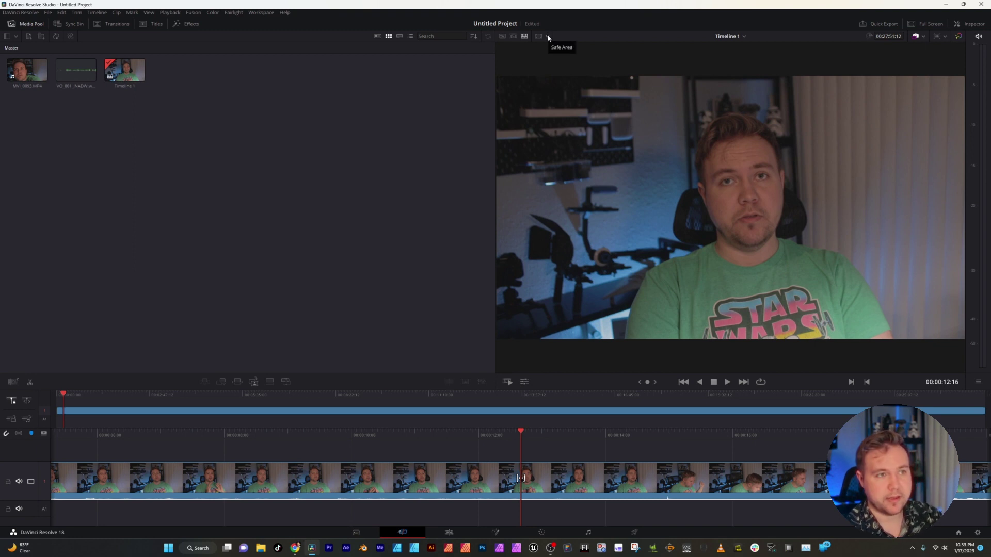
Step: Overlay a 9:16 safe-area guide, scrub the clip to check framing, then move to the Edit page
click(547, 36)
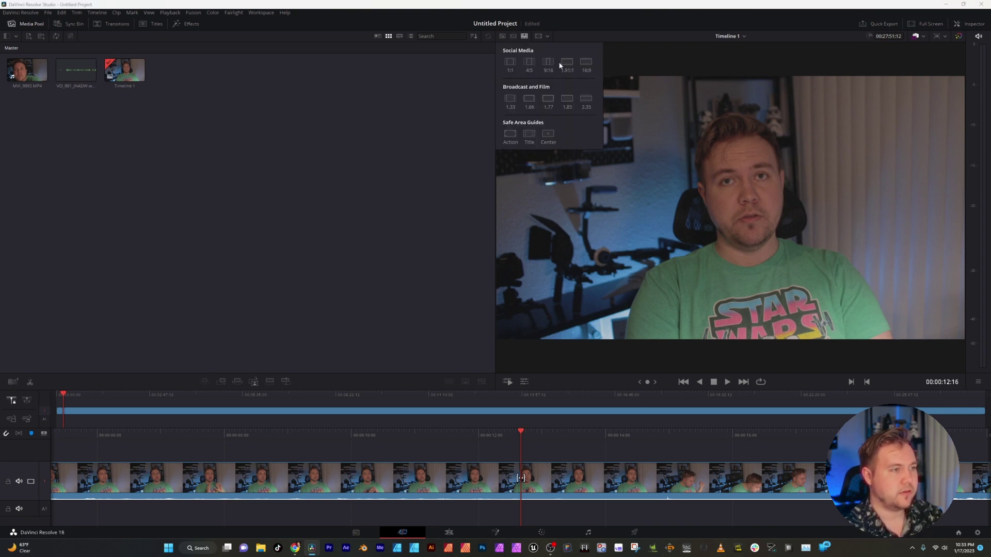
click(548, 63)
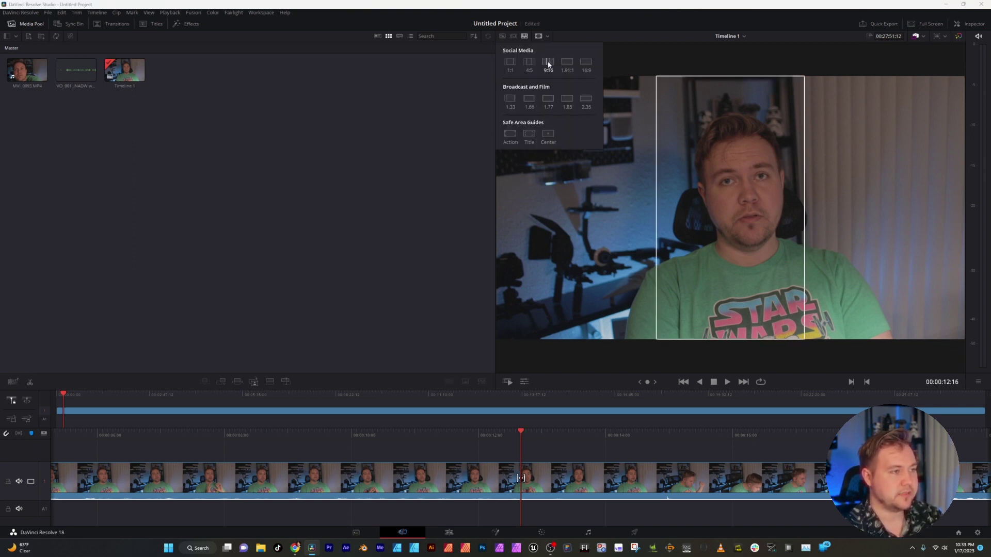
click(633, 63)
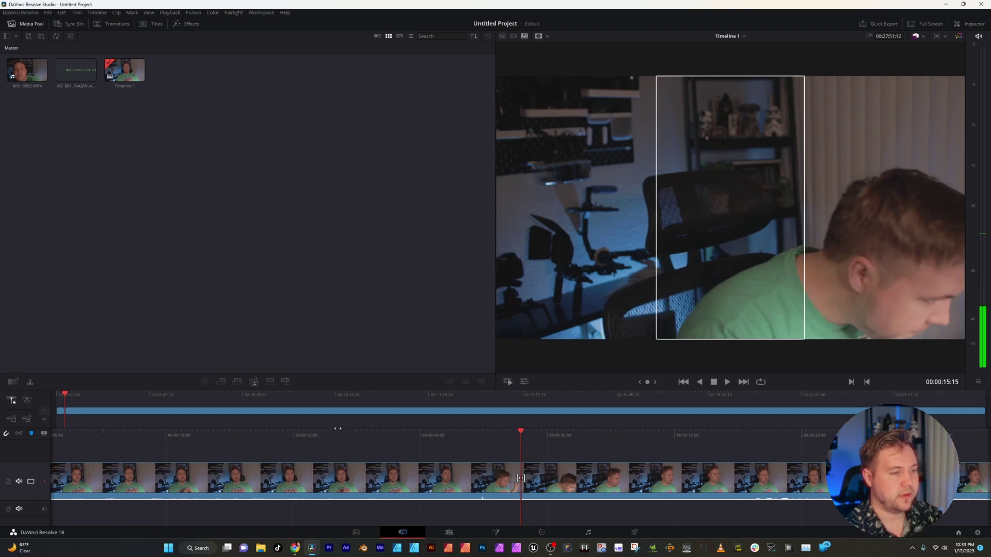
drag(381, 422, 471, 418)
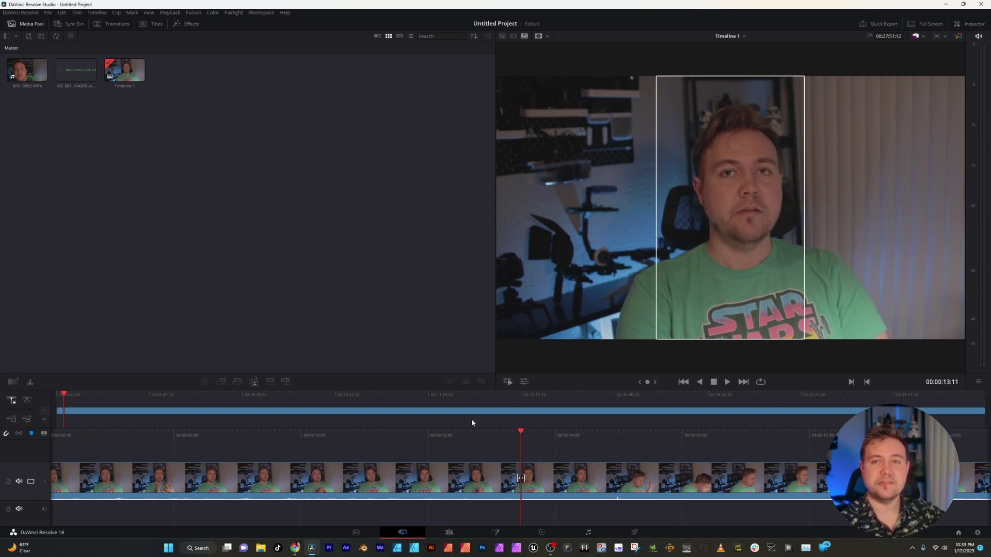
click(453, 533)
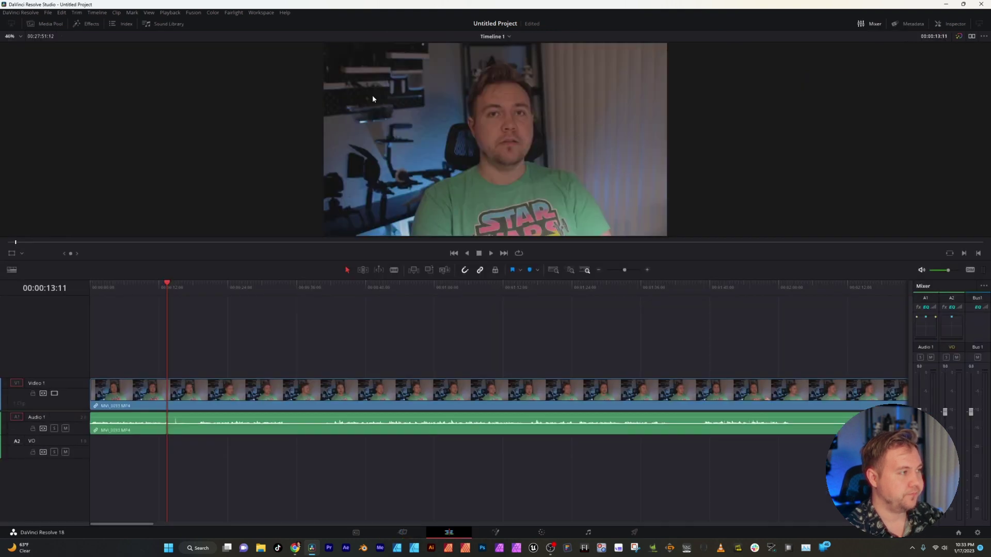
Step: Duplicate Timeline 1 in the media pool to create 'Timeline 1 copy'
click(53, 24)
click(94, 64)
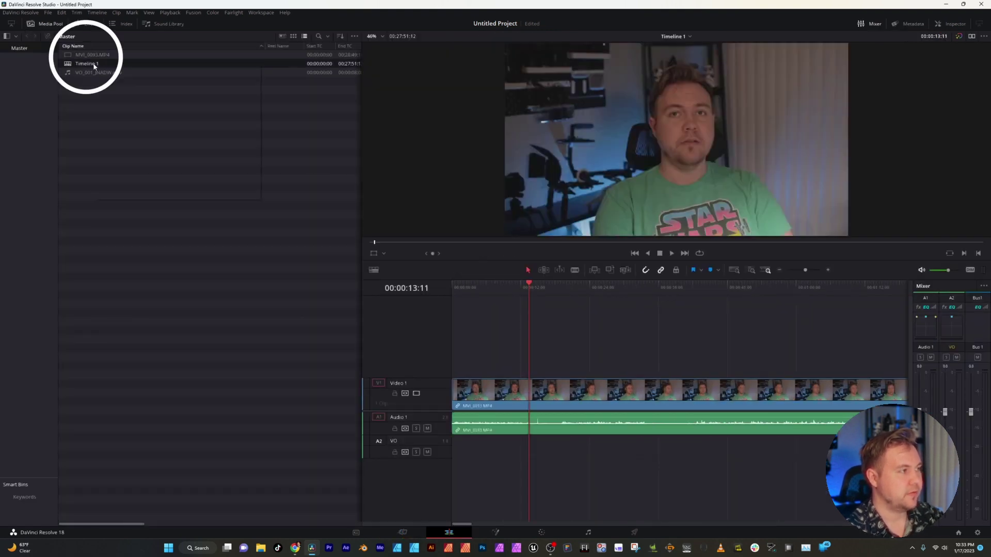
right_click(94, 65)
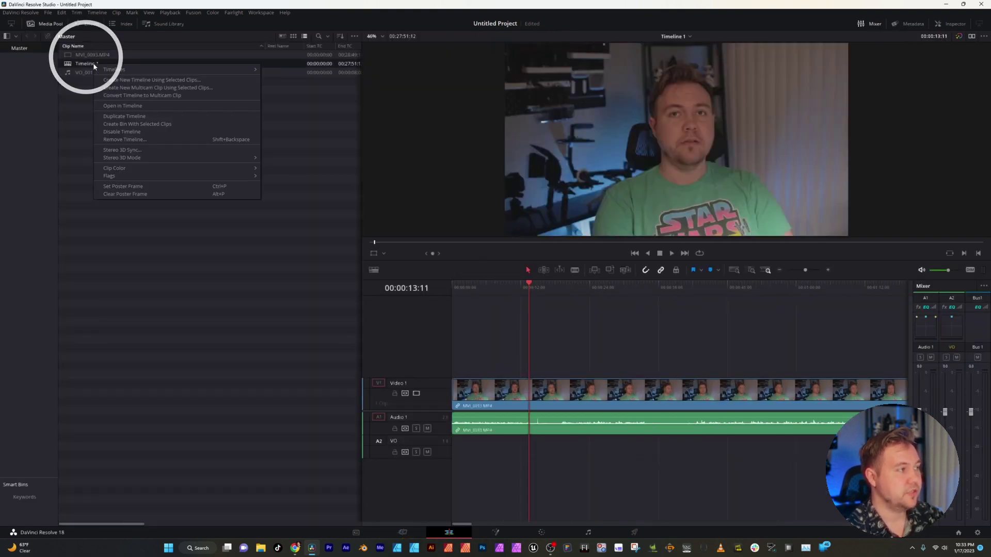
click(133, 116)
right_click(150, 74)
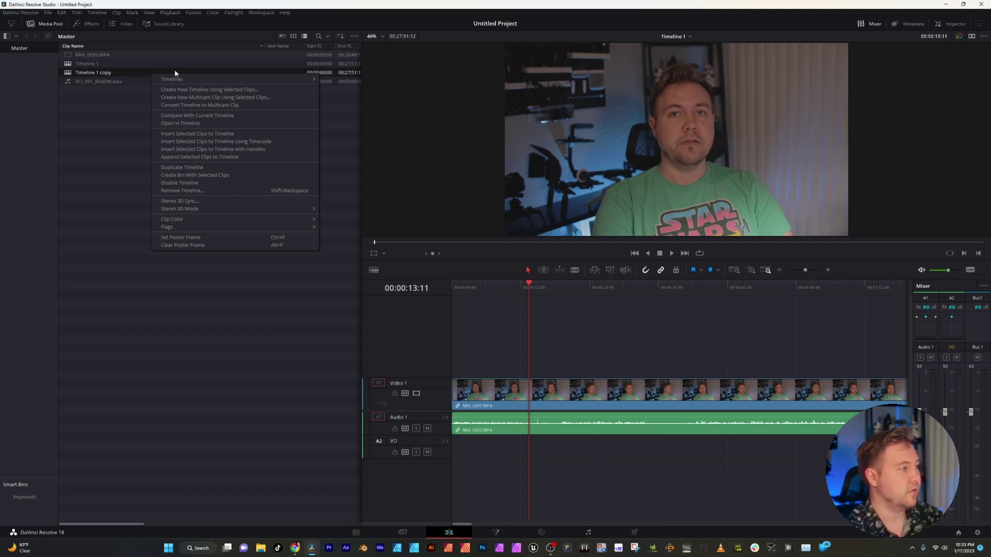
mouse_move(185, 82)
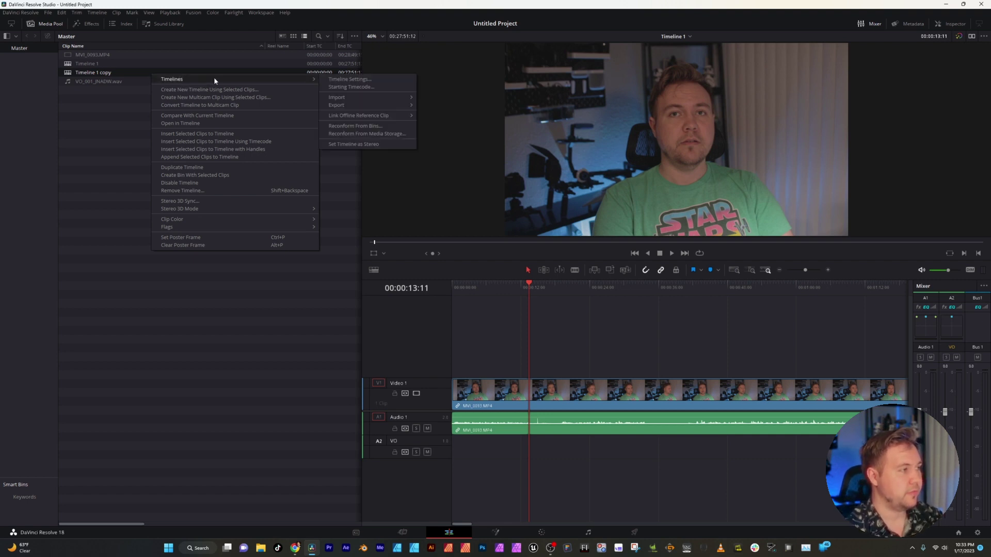
Step: Turn off Use Project Settings for Timeline 1 copy and set its resolution to 1080 x 1920
click(350, 79)
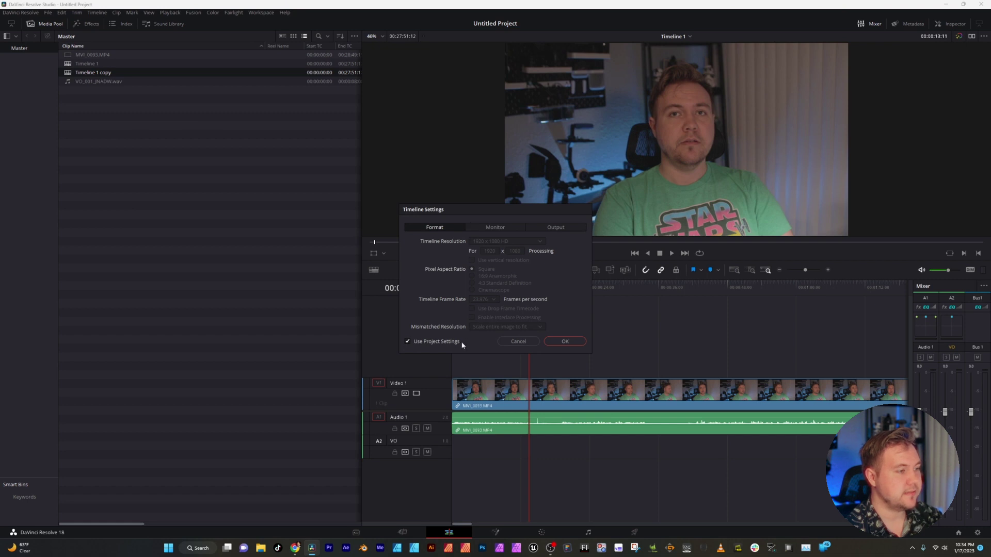
click(423, 342)
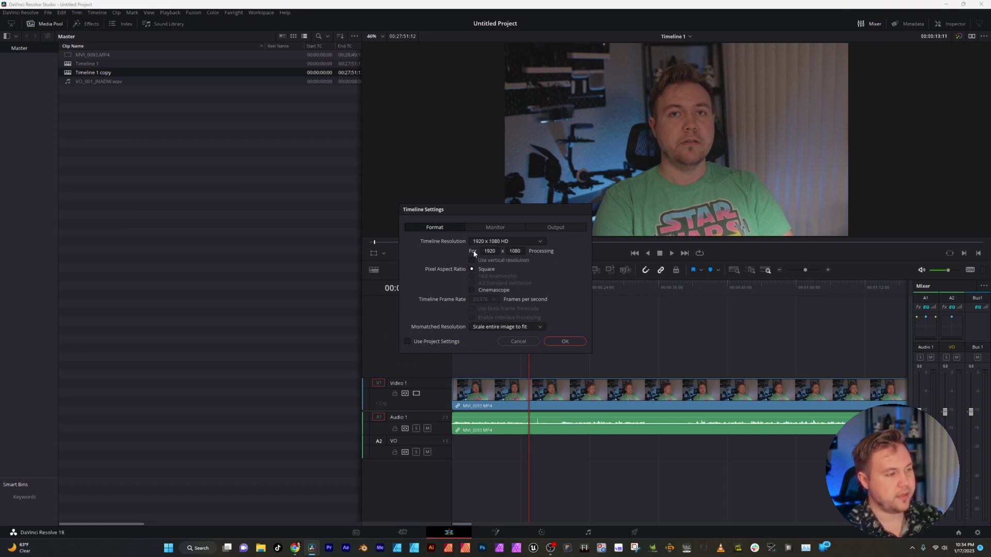
click(490, 251)
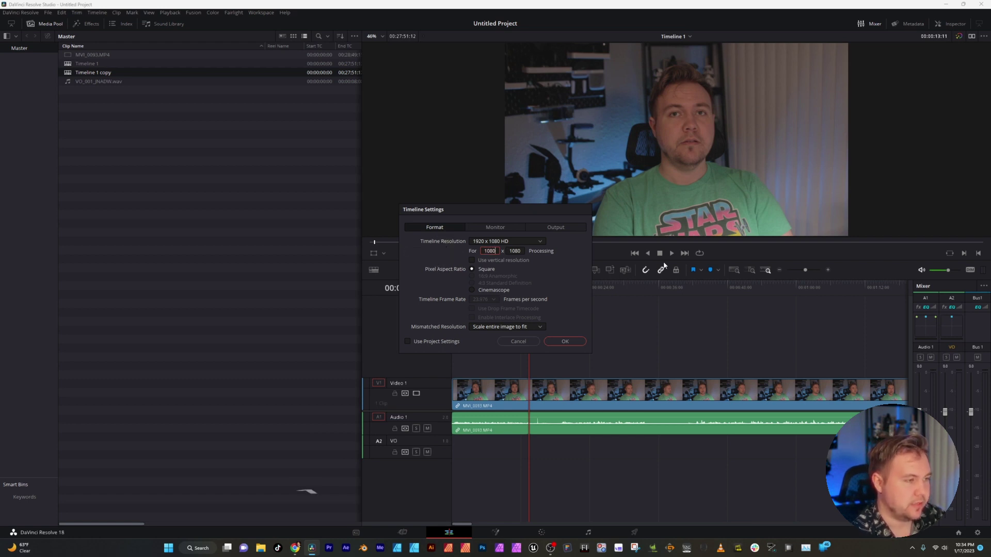
key(Tab)
text(1920)
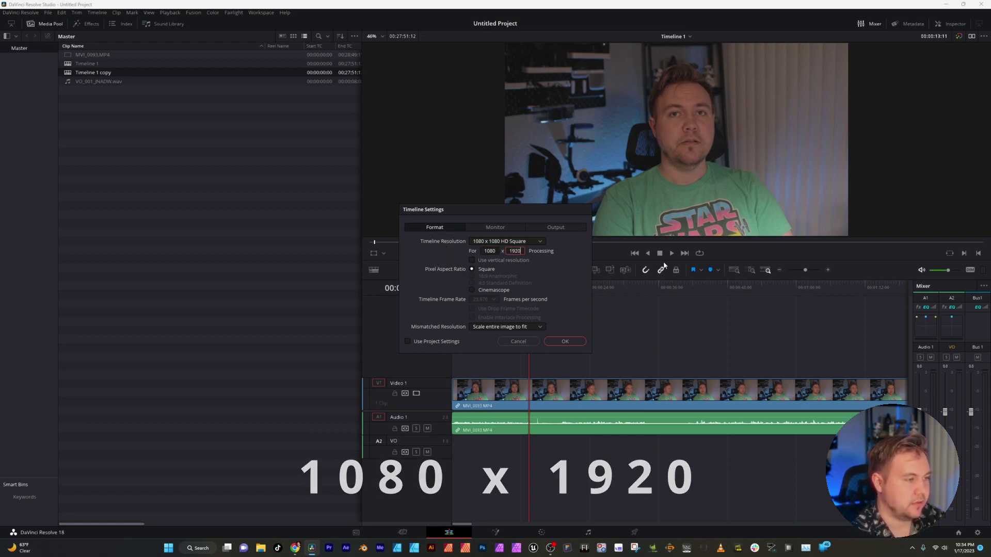
key(Return)
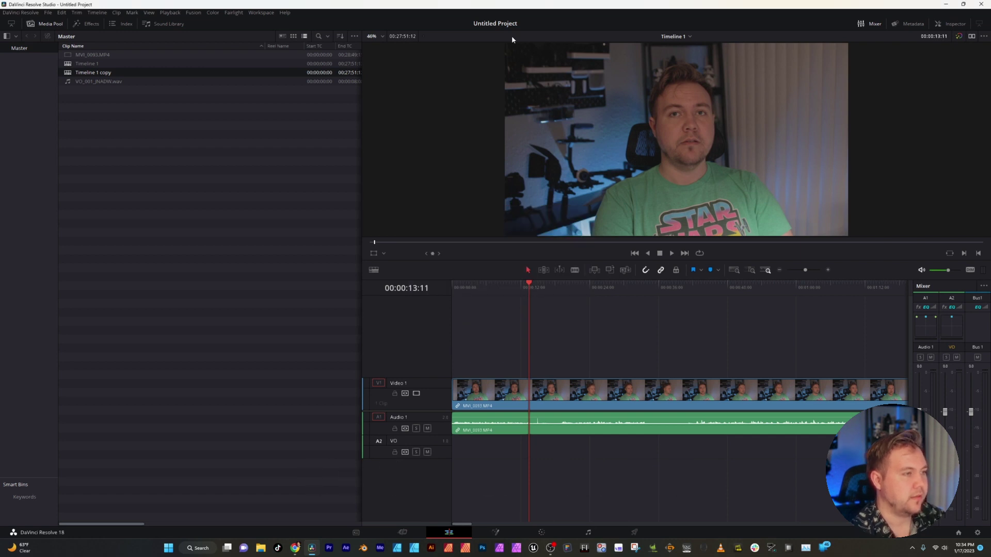
Step: Open Timeline 1 copy and select all of its clips
click(102, 73)
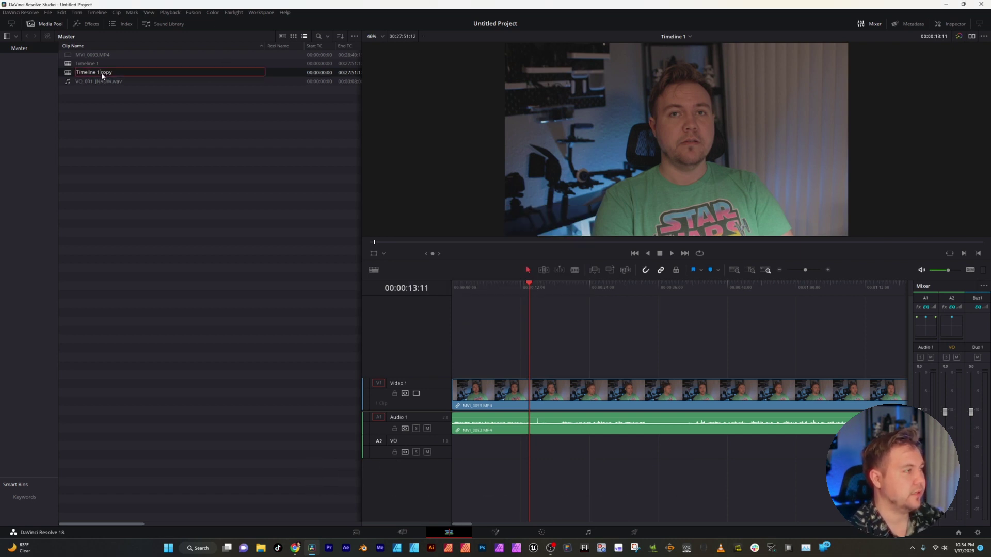
double_click(66, 73)
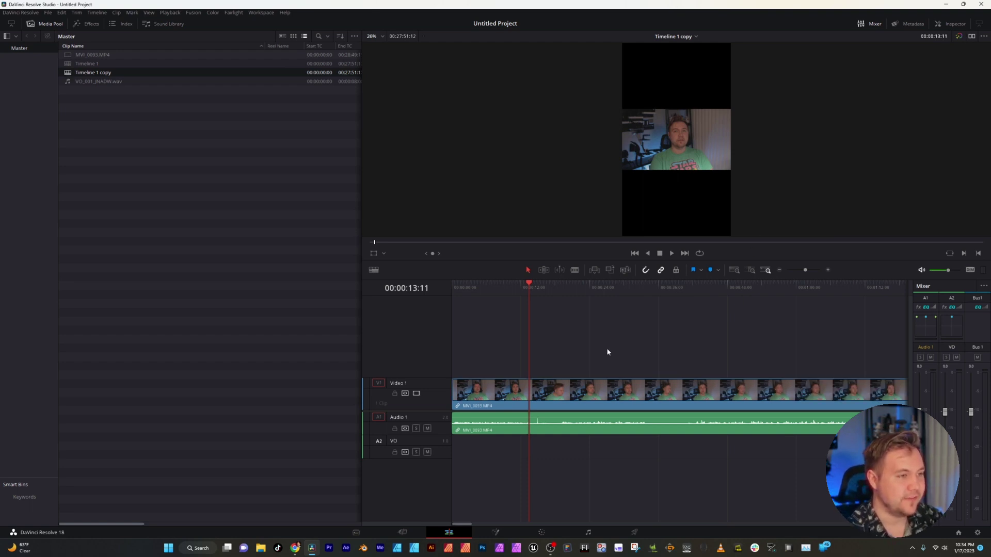
key(ctrl+a)
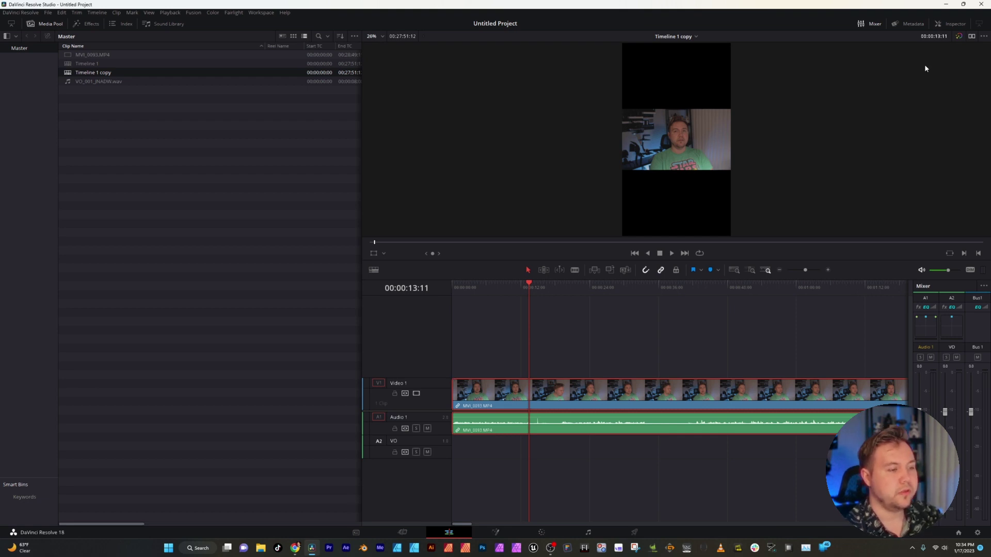
Step: In the Inspector, raise the clip's Zoom to 3.200, then reset it to 1.000
click(944, 24)
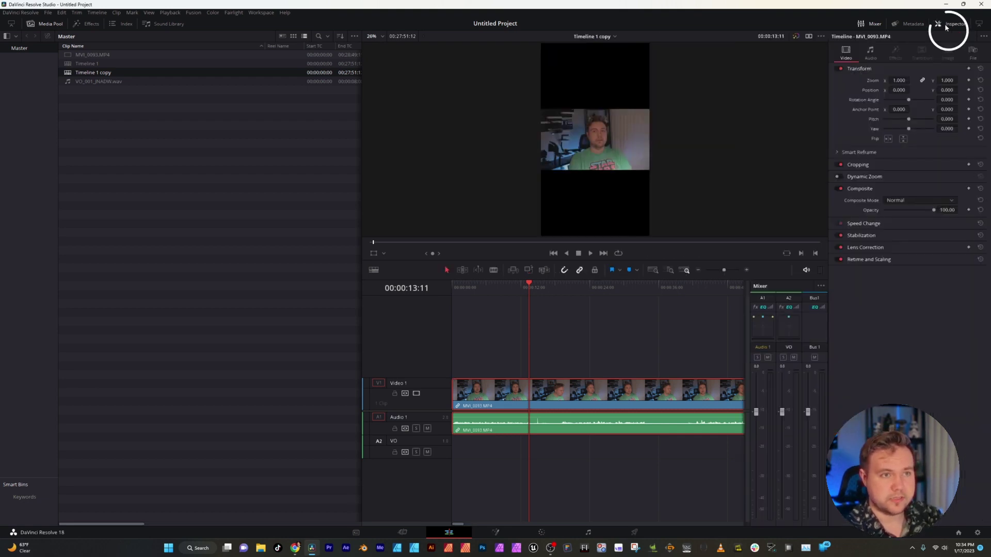
drag(898, 80, 947, 80)
click(619, 353)
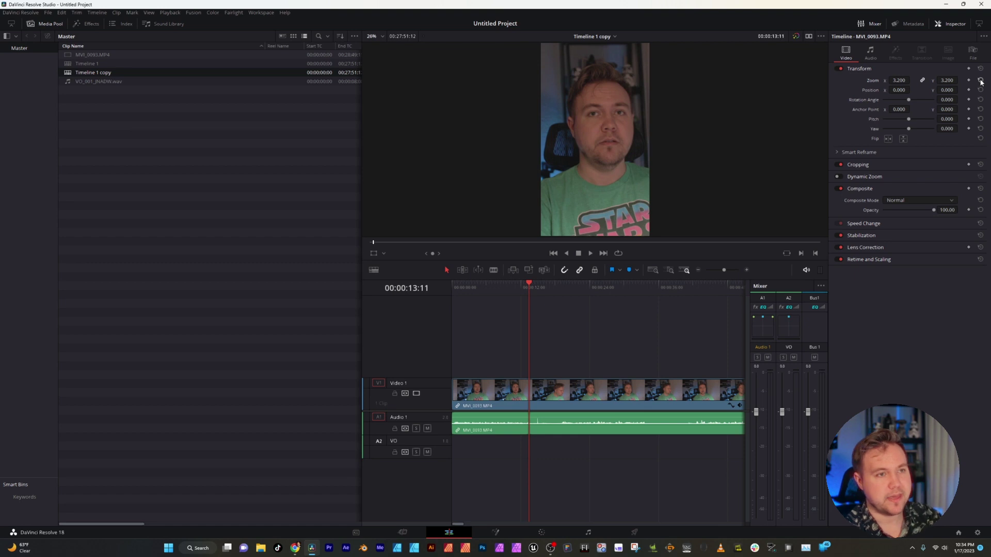
click(981, 81)
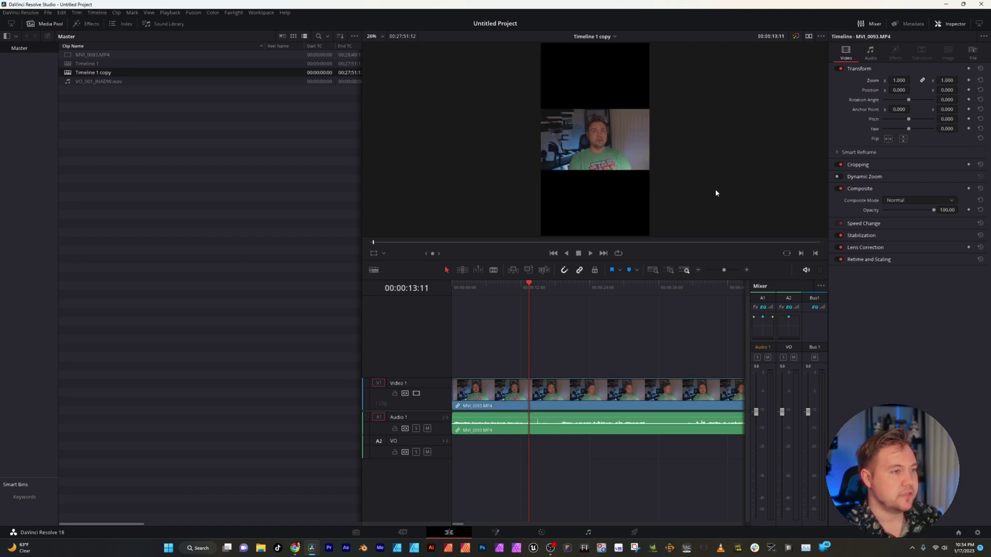
right_click(105, 72)
Step: Set Timeline 1 copy's Mismatched Resolution to 'Scale full frame with crop' and confirm
mouse_move(141, 76)
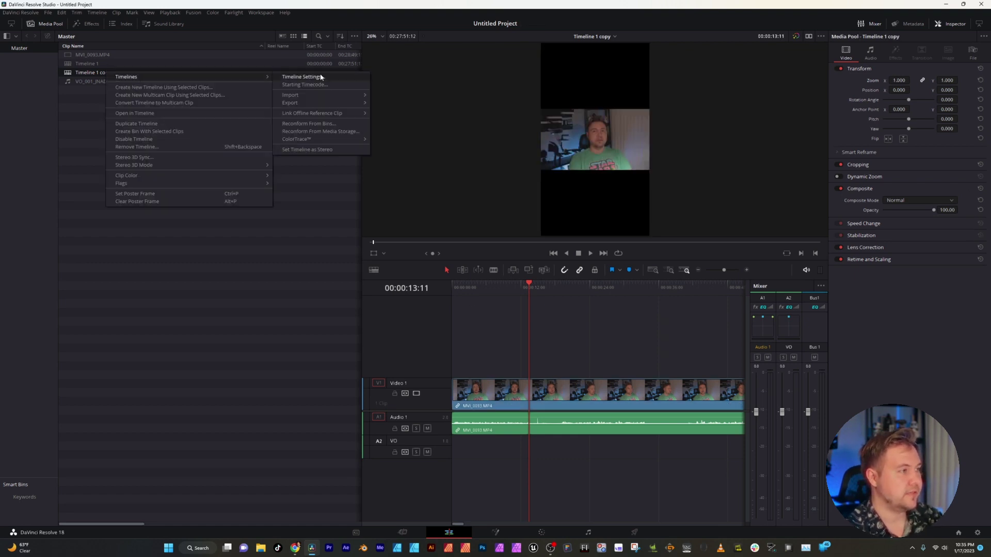
click(303, 77)
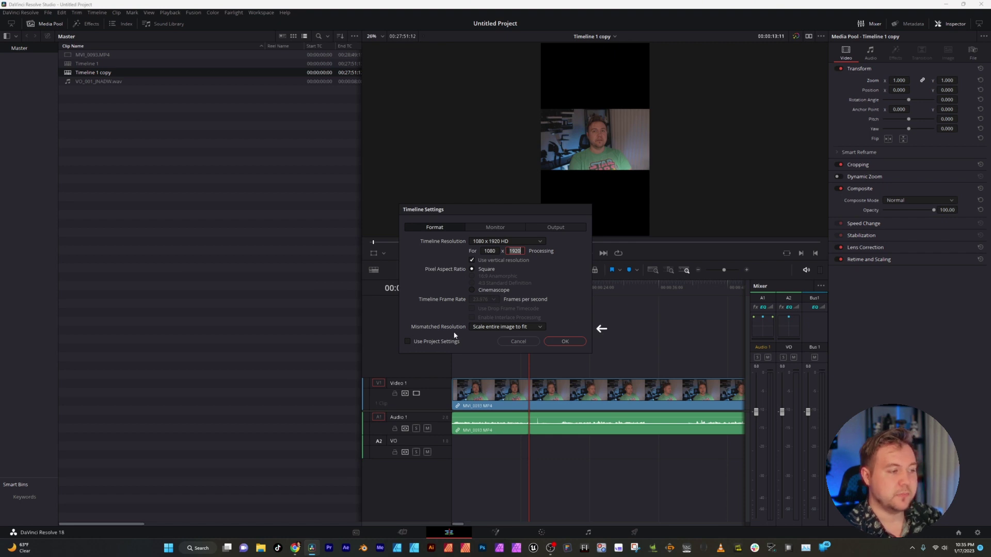
click(495, 329)
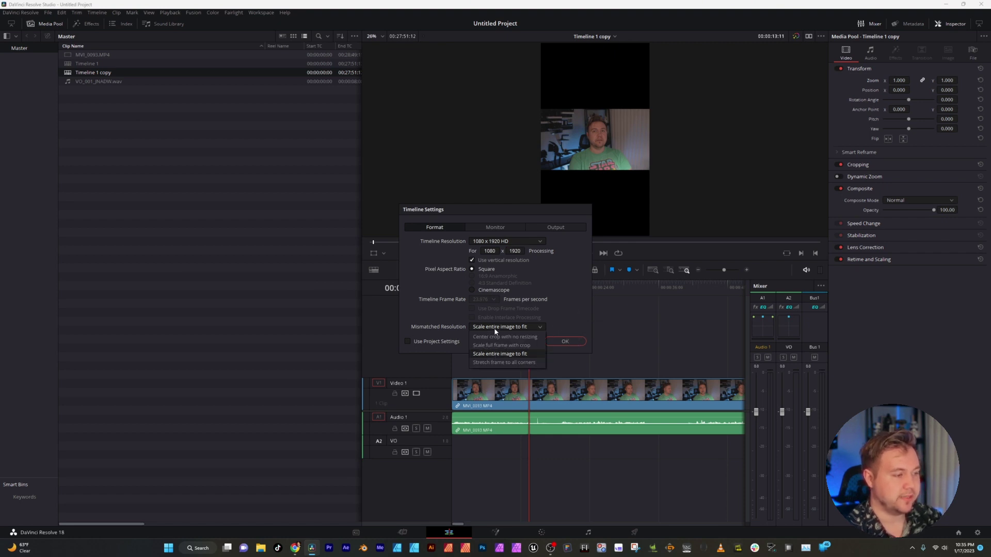
click(516, 346)
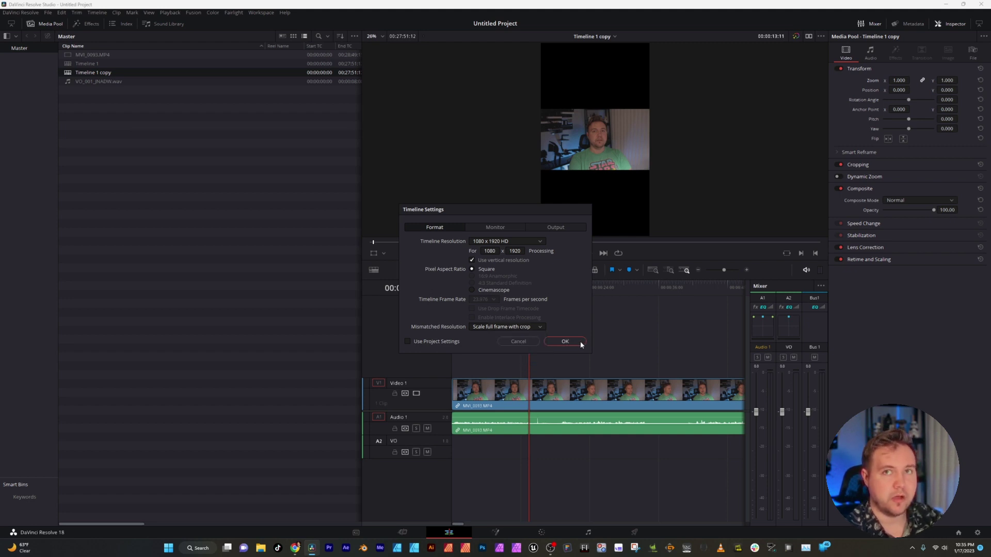
click(580, 342)
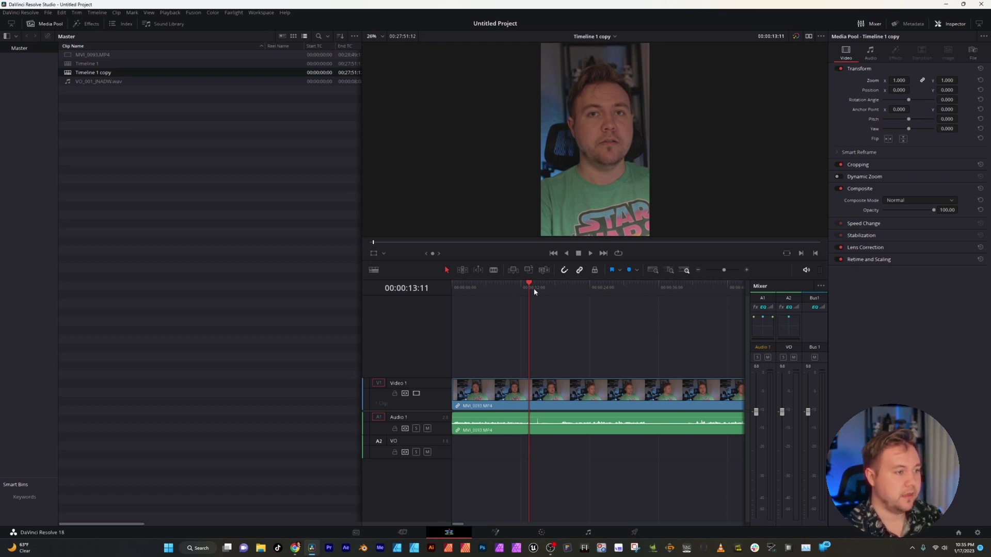
Step: Select the MVI_0093 clip and expand Smart Reframe, keeping Object of Interest on Auto
mouse_move(534, 288)
mouse_down()
mouse_move(564, 290)
mouse_move(515, 292)
mouse_move(545, 297)
mouse_move(526, 295)
mouse_up()
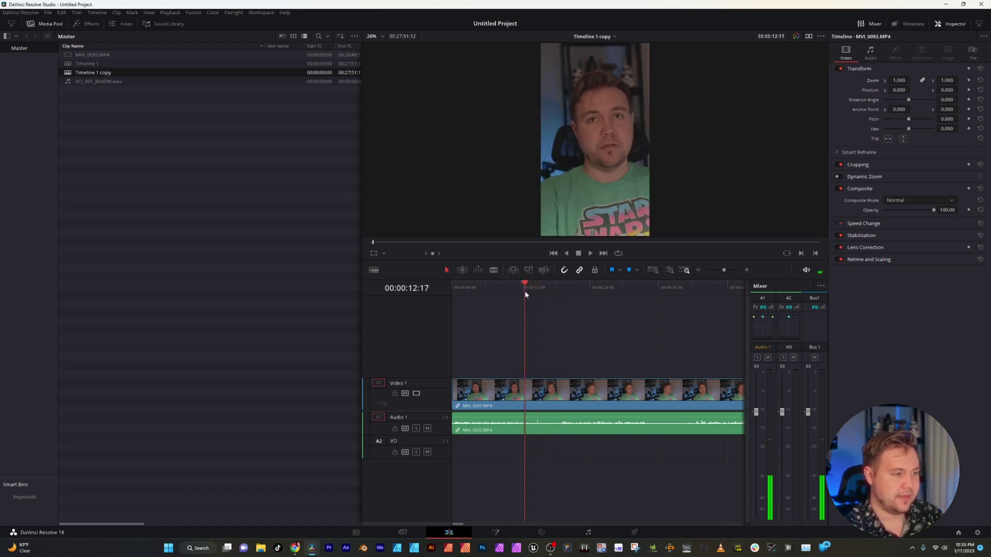
click(608, 396)
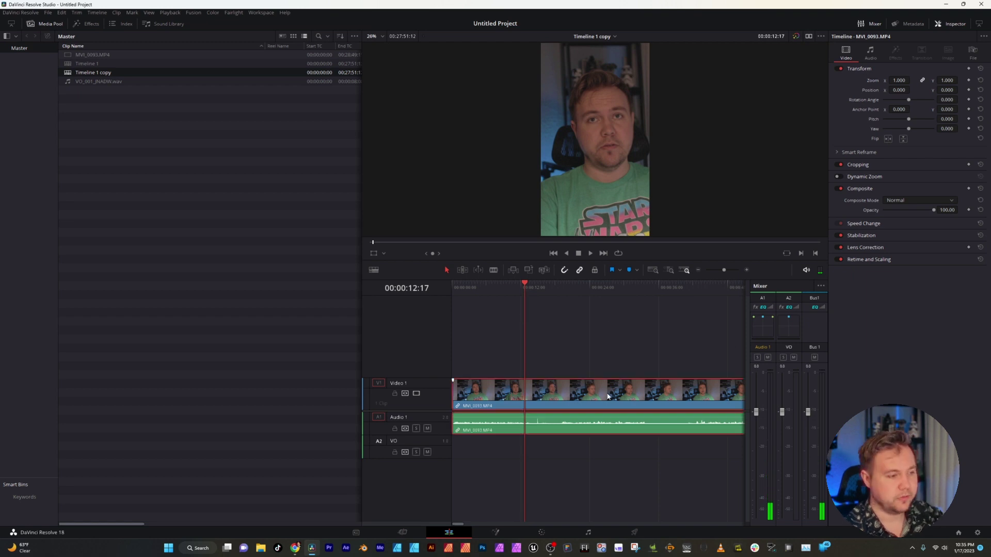
click(952, 24)
click(949, 21)
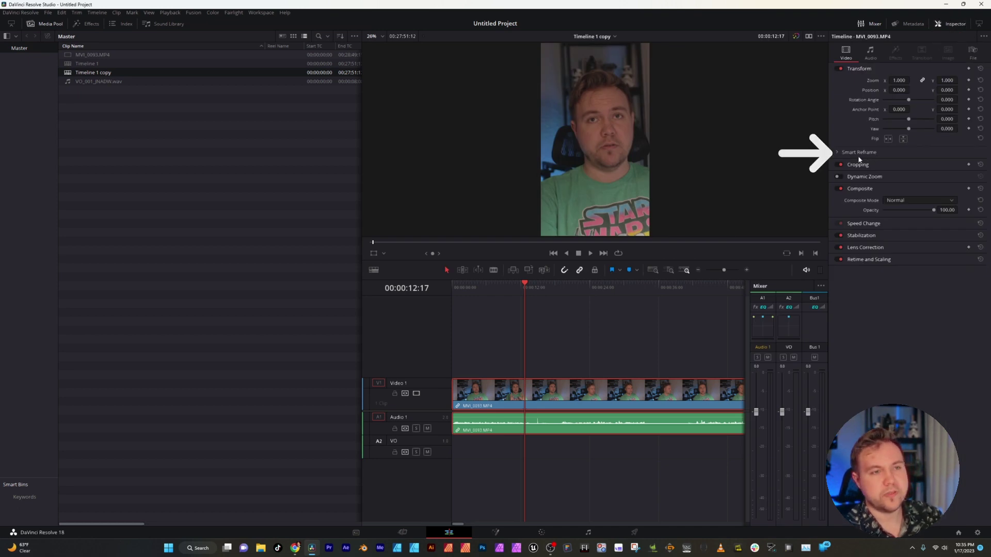
click(838, 153)
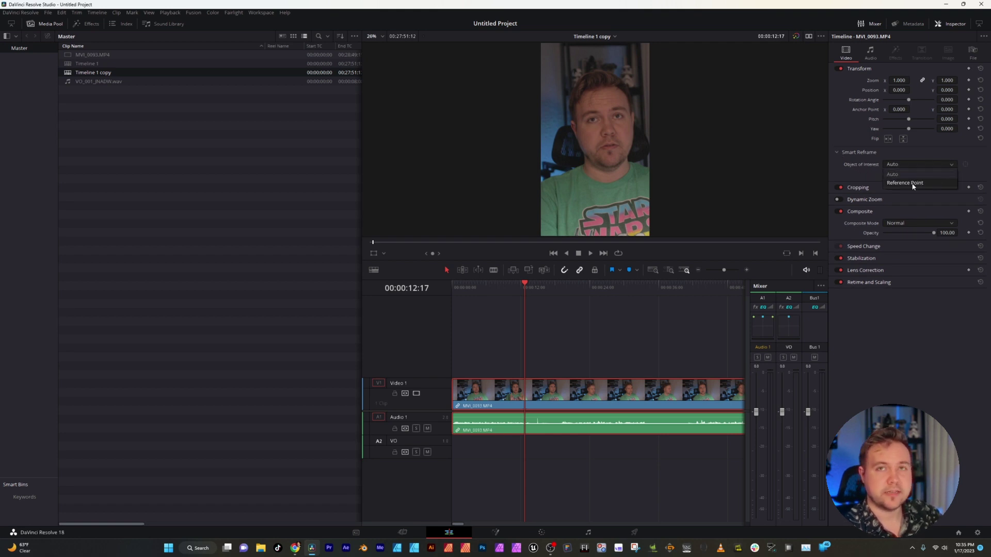
click(923, 164)
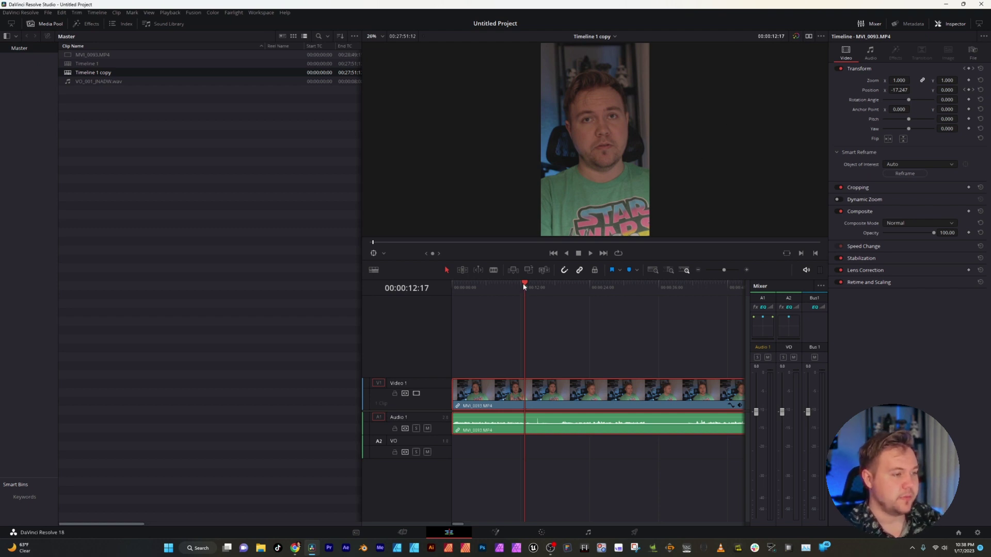
Step: Scrub back through the timeline to review the Smart Reframe tracking
drag(524, 286, 503, 286)
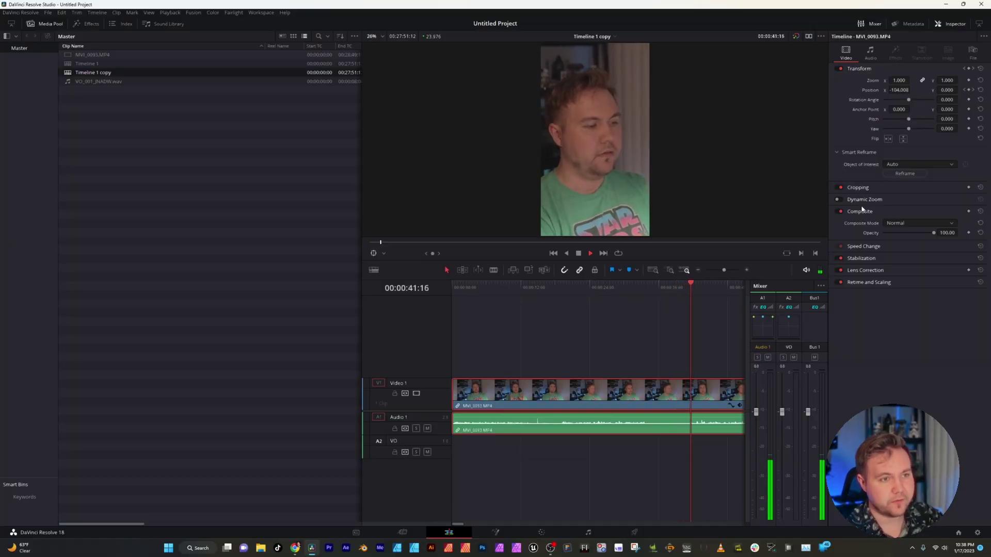
Step: Set Object of Interest to Reference Point and fit the reference box over the speaker's face
key(space)
click(904, 164)
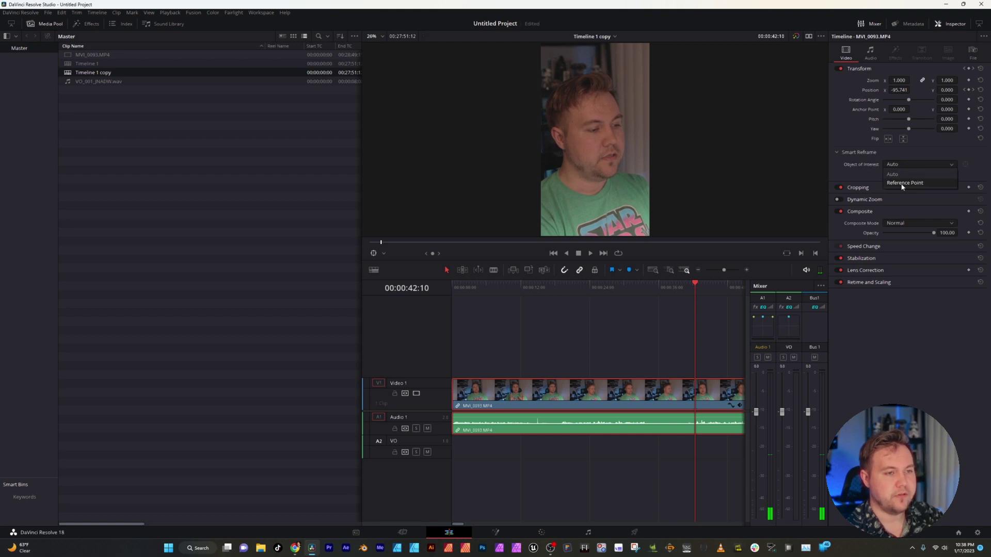
click(902, 183)
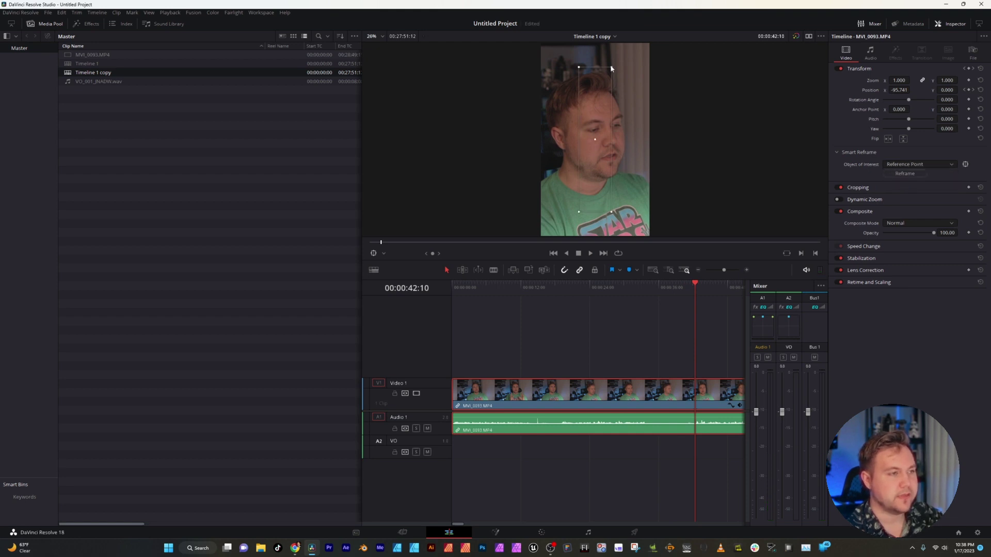
drag(611, 67, 617, 125)
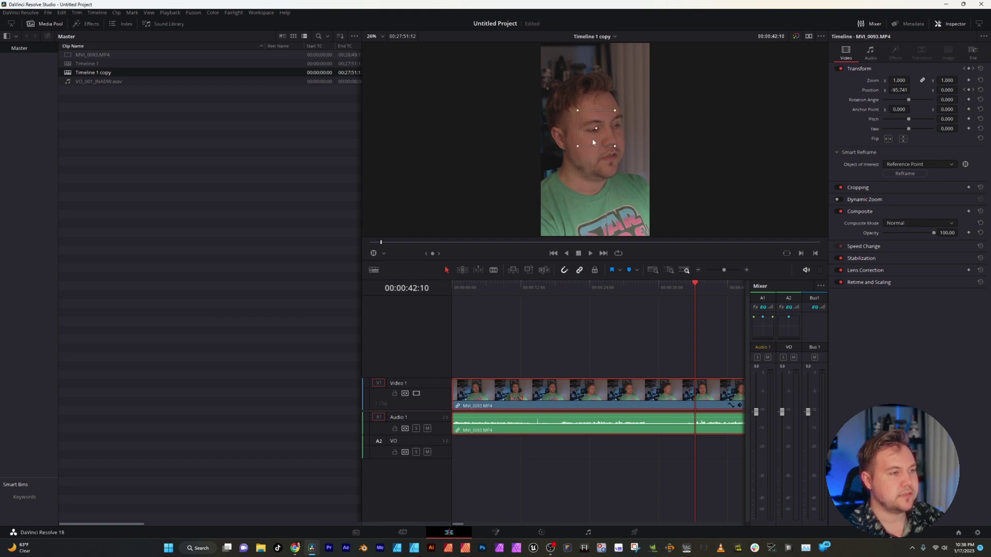
drag(592, 140, 605, 157)
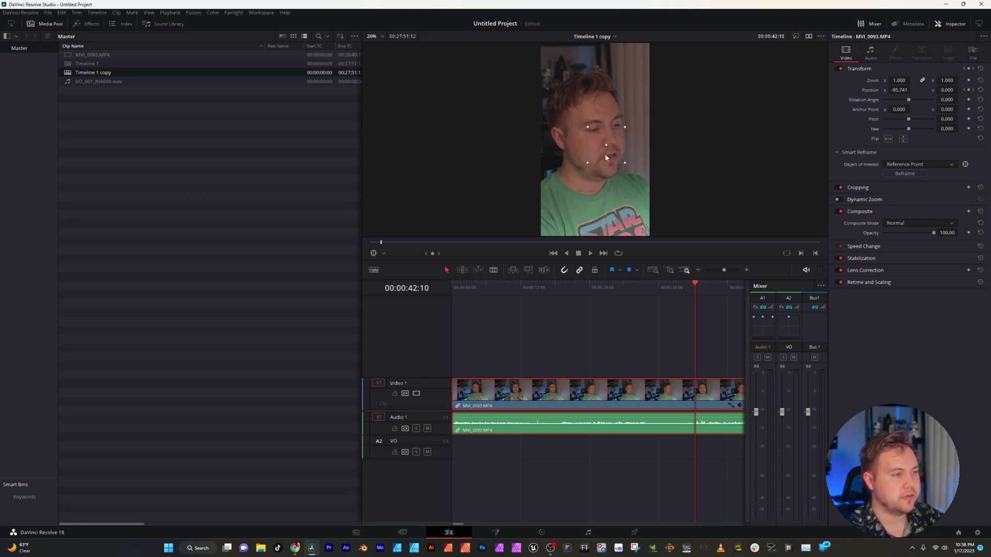